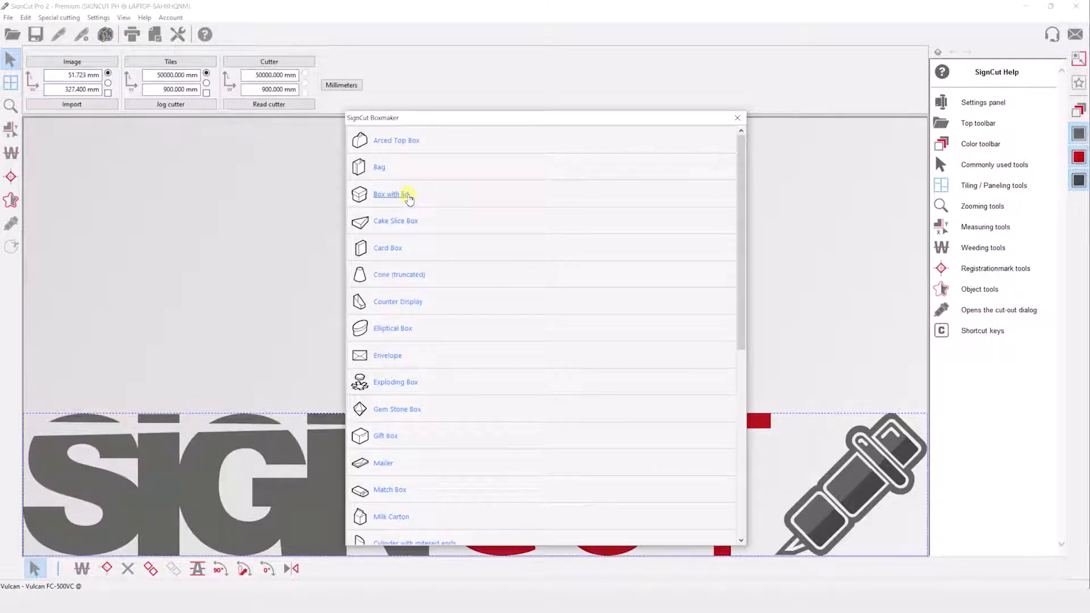
Choose the Box with lid template and set its length to 120 mm, width to 80 mm and height to 80 mm.
left_click(408, 196)
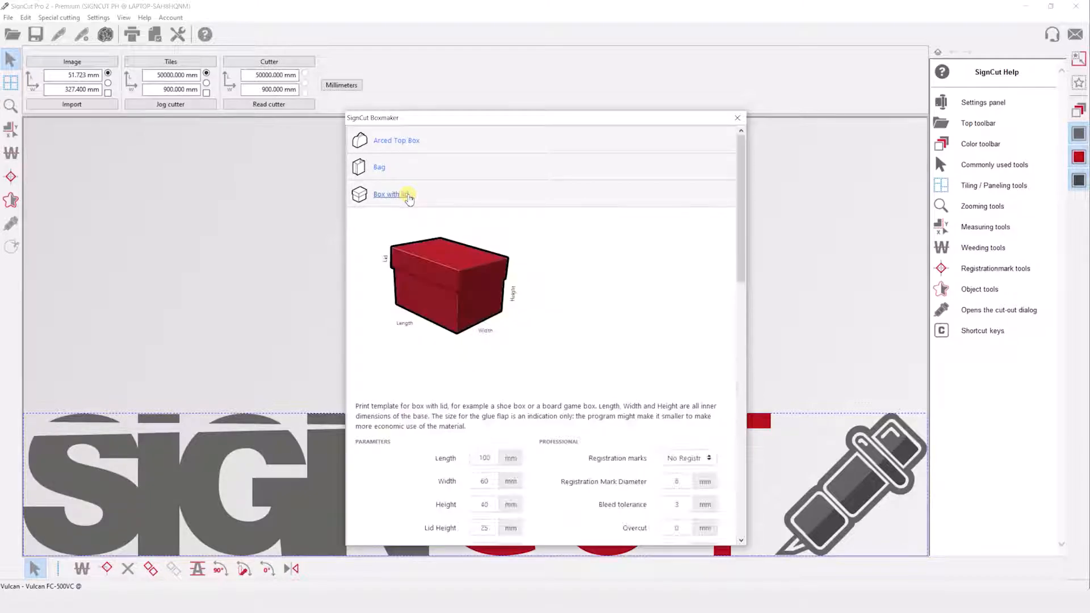
scroll(661, 283, "down", 3)
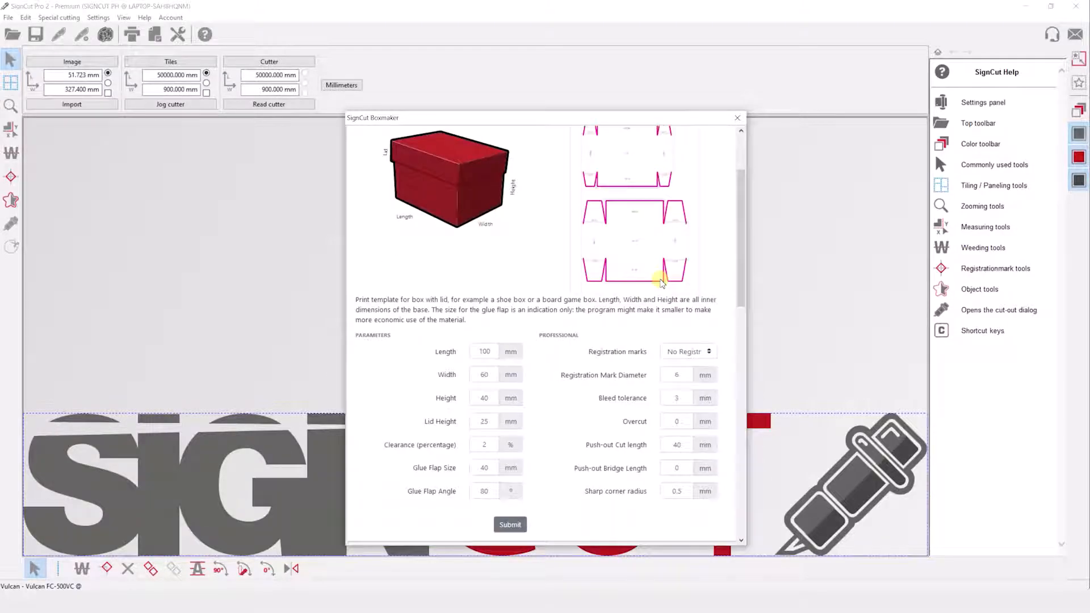
left_click_drag(497, 353, 464, 349)
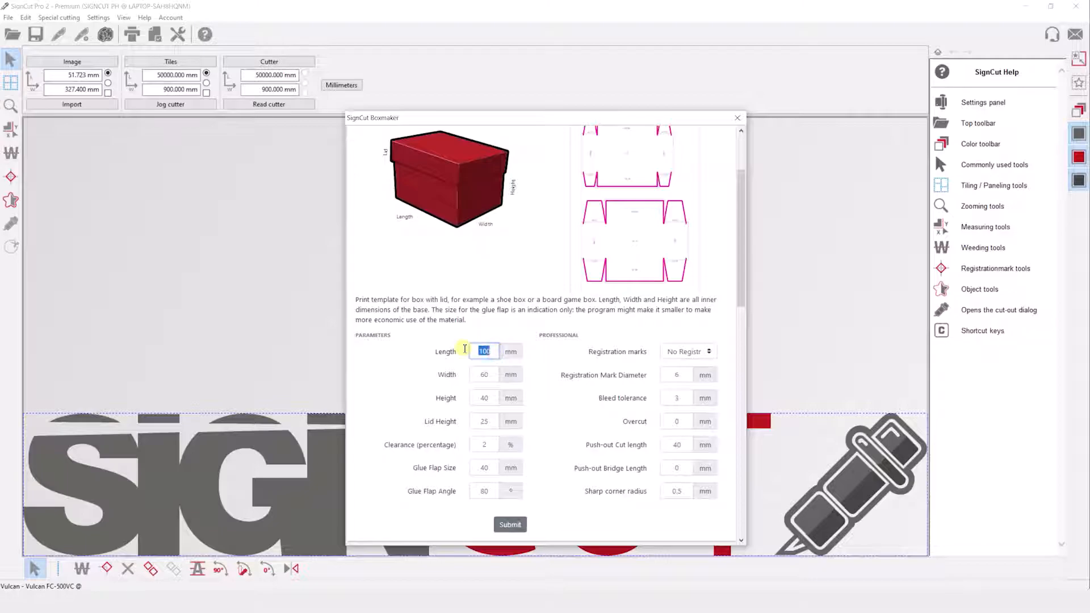
key("Tab")
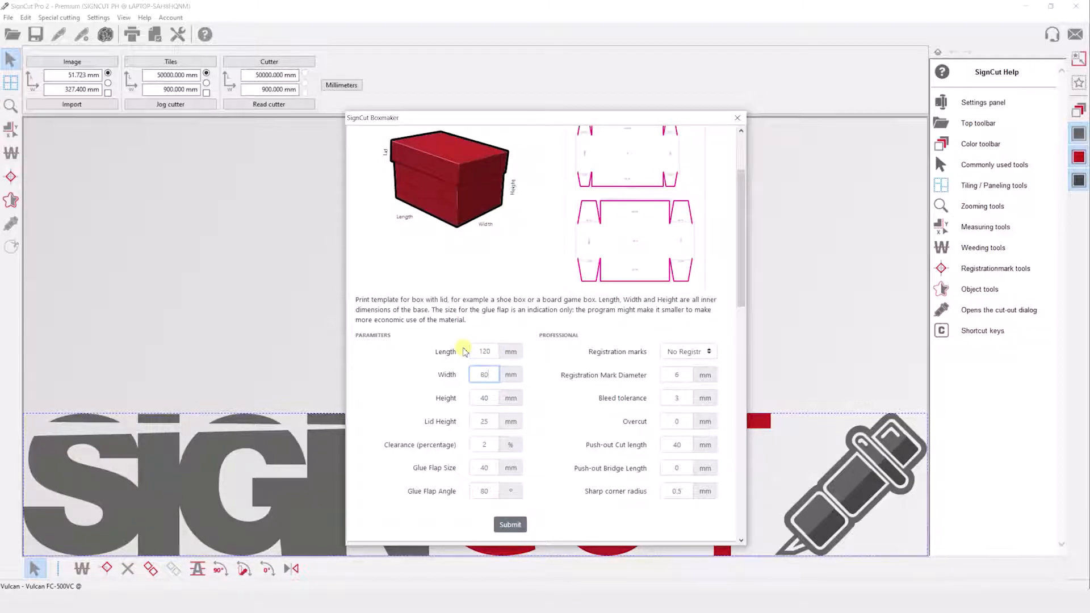
key("Tab")
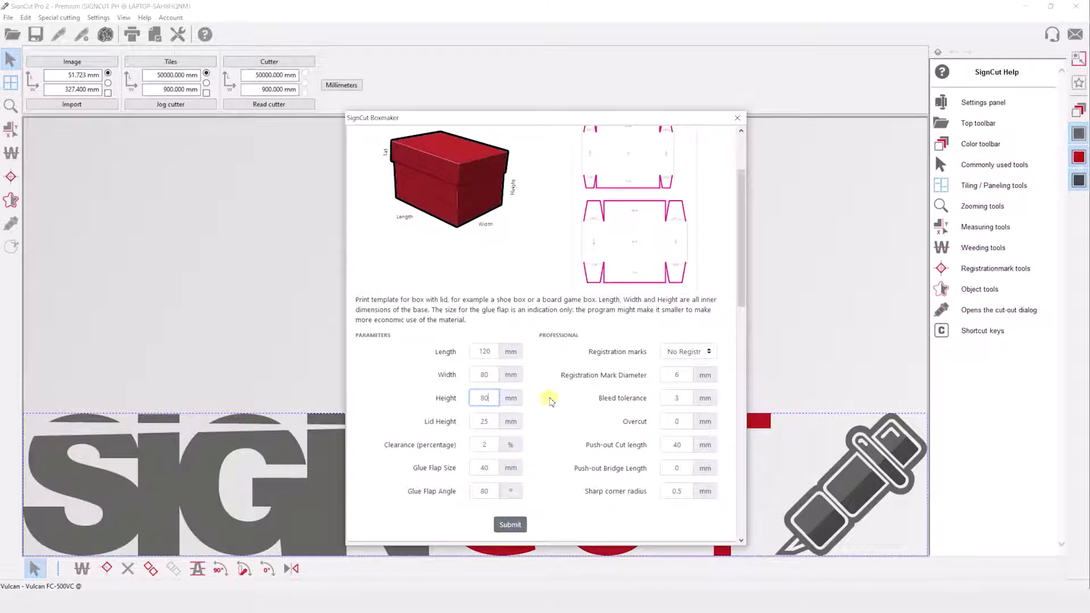
Place registration marks around each model and generate the box template.
left_click(703, 352)
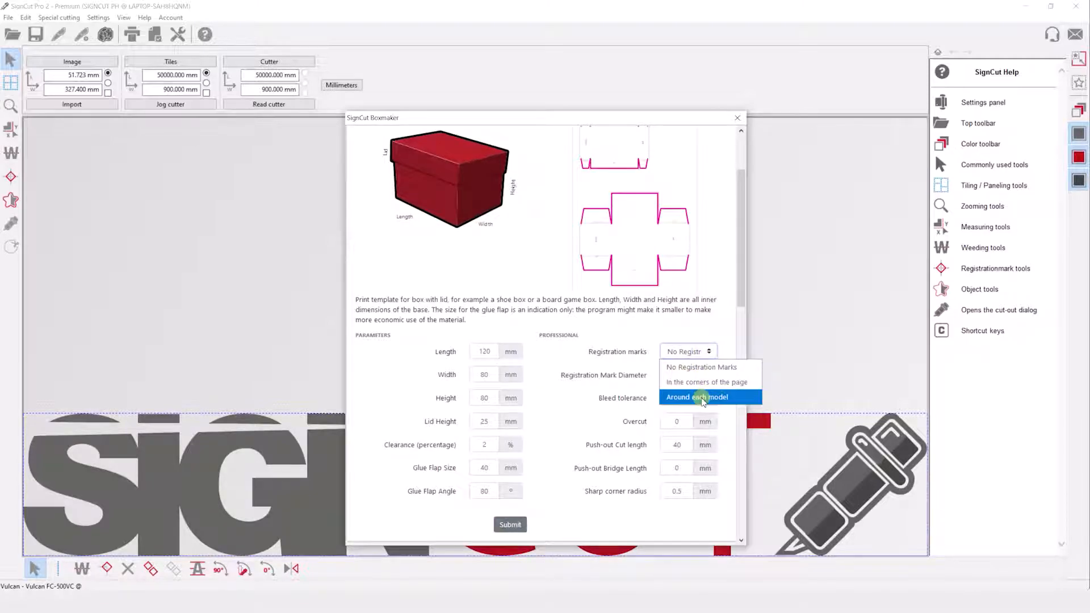
left_click(703, 397)
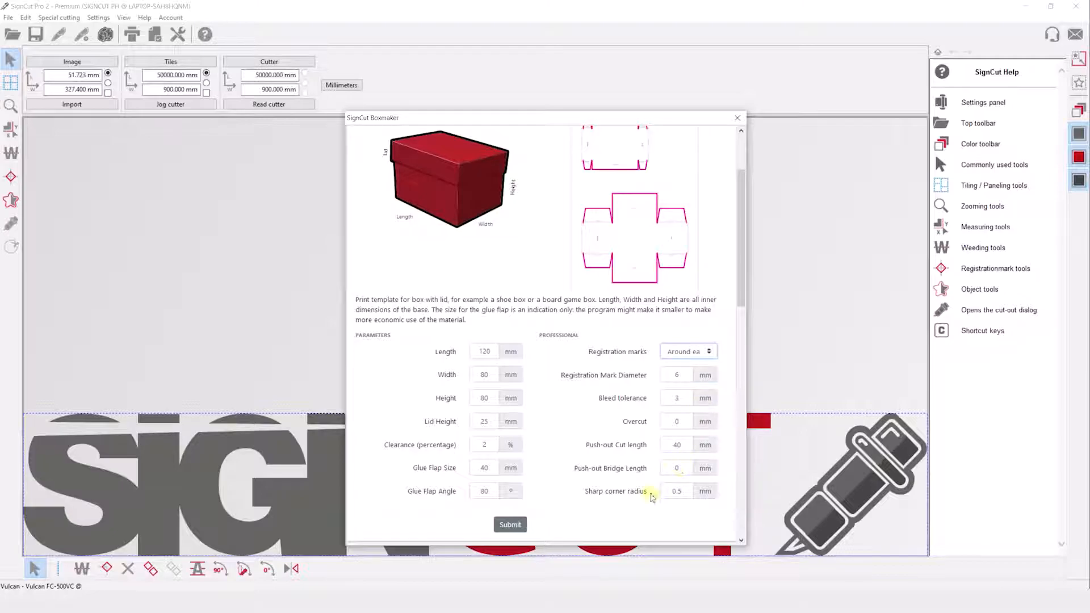
left_click(513, 527)
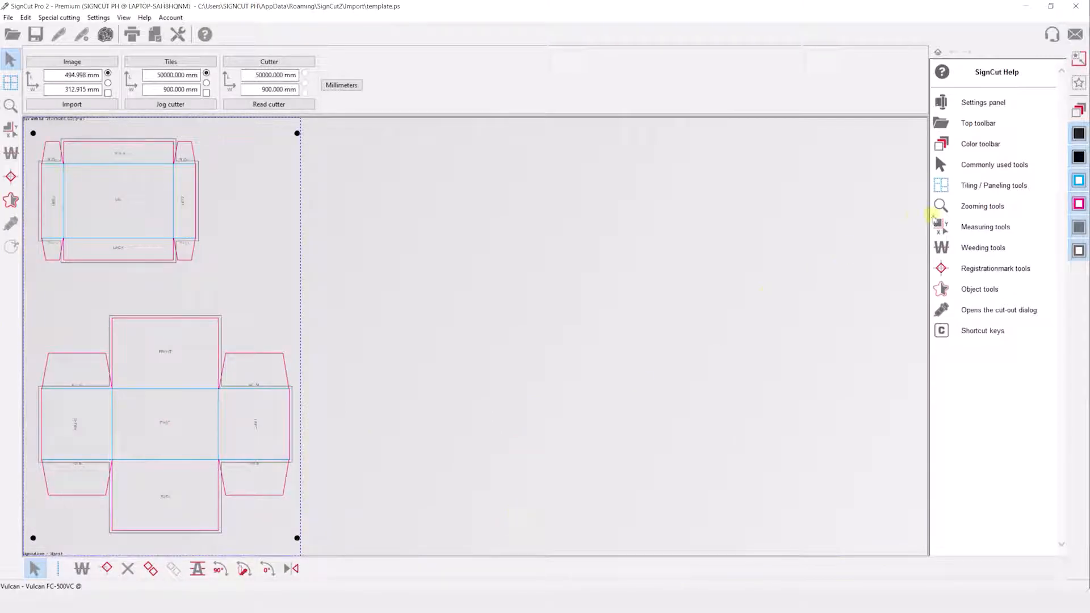
Keep only the registration-mark, blue fold-line and magenta cut-line layers active and open them in SignCut DRAW.
left_click(1079, 158)
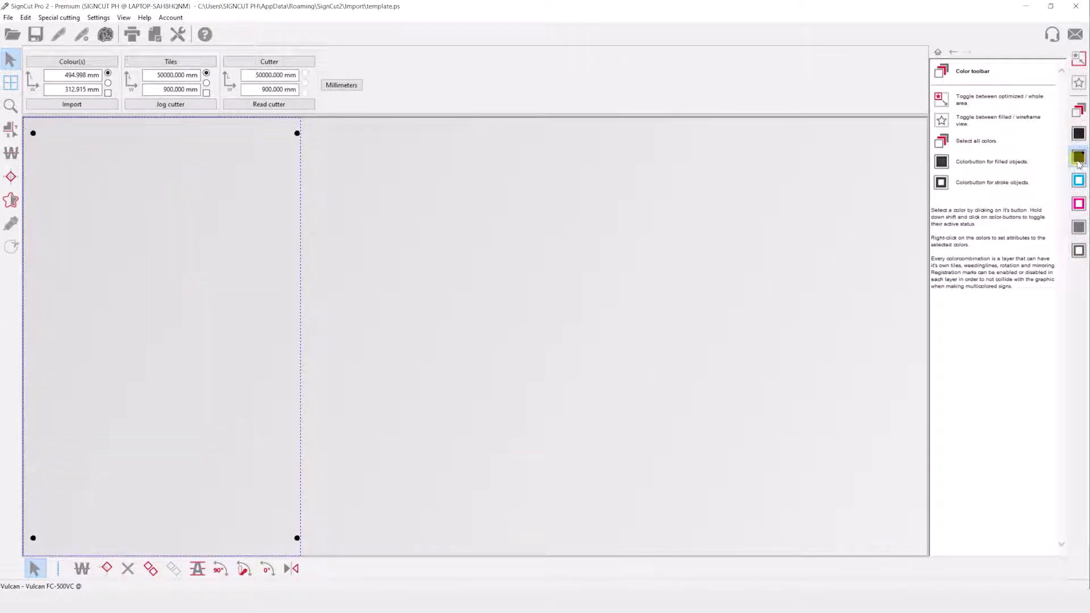
left_click(1081, 182)
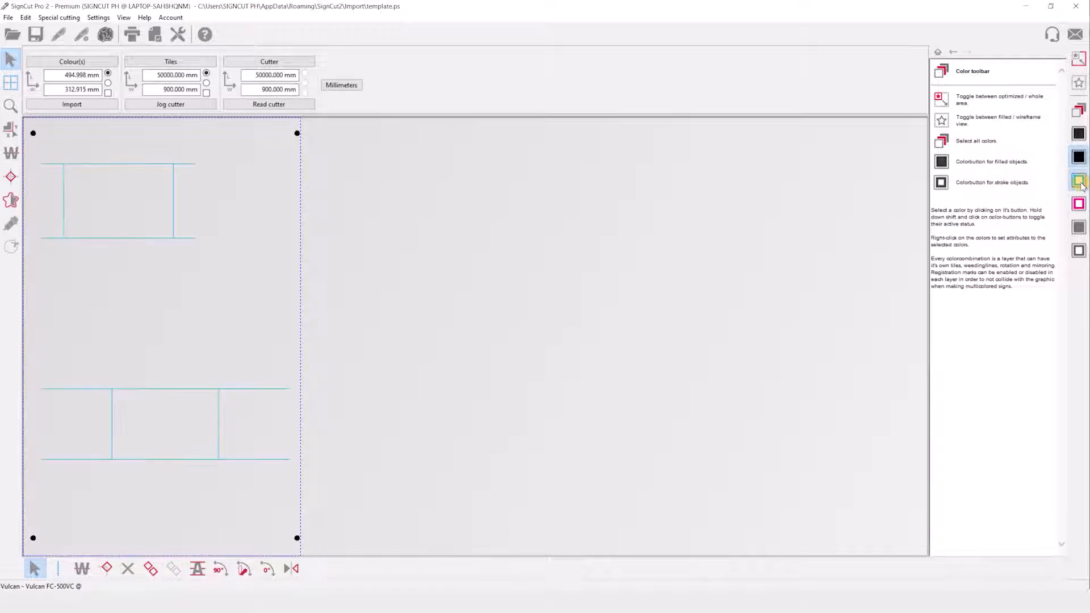
left_click(1081, 204)
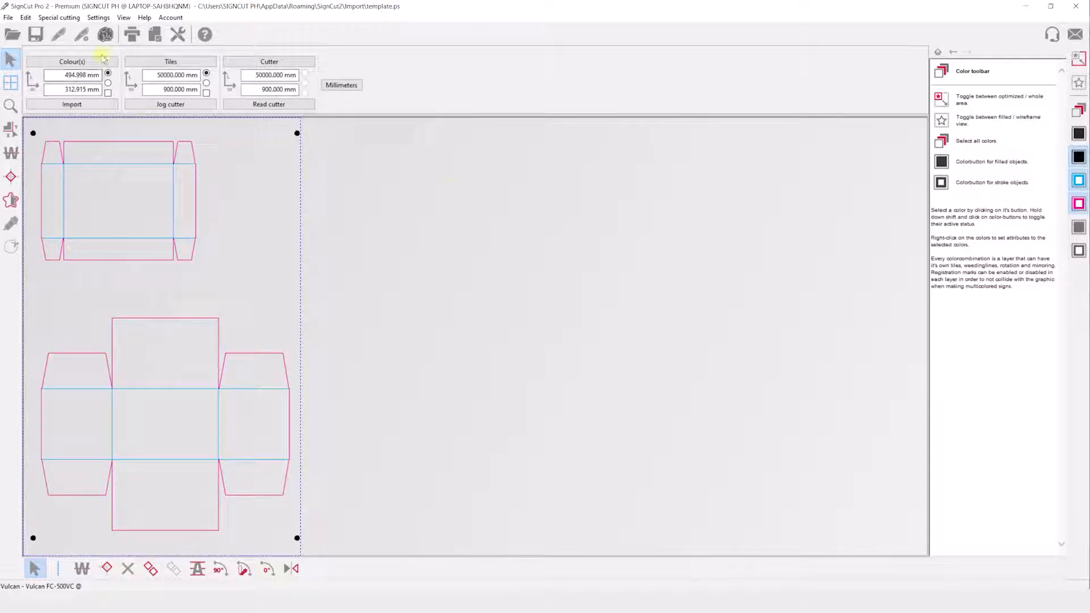
left_click(82, 35)
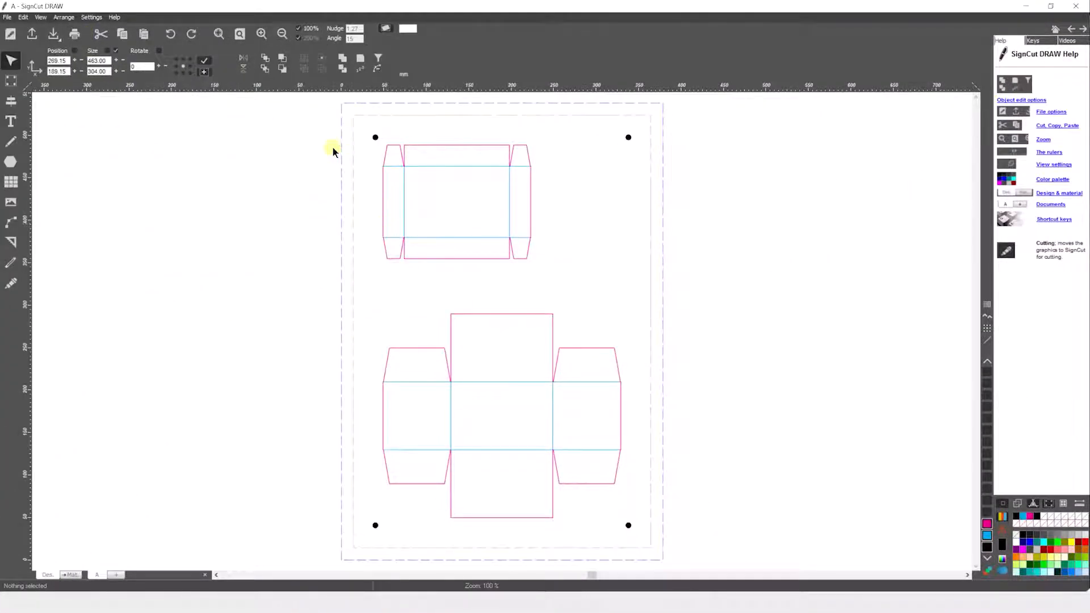
Delete the lid template above the box base.
left_click(382, 143)
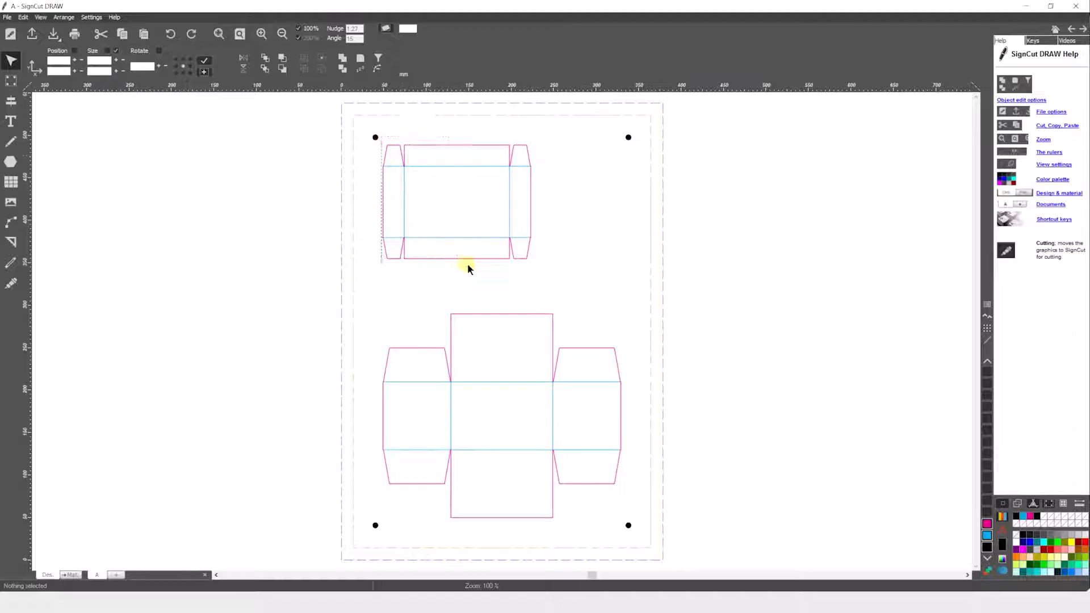
left_click_drag(536, 272, 535, 265)
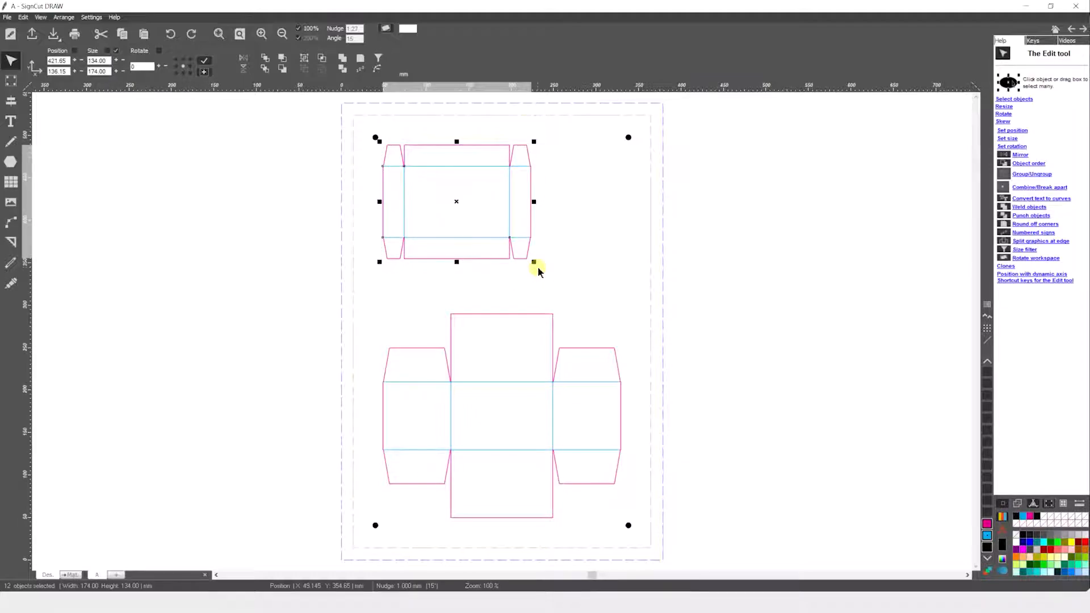
key("Delete")
Move the whole box base up to the middle of the page and nudge it 1 mm to the right.
left_click_drag(368, 296, 631, 521)
left_click_drag(502, 418, 500, 326)
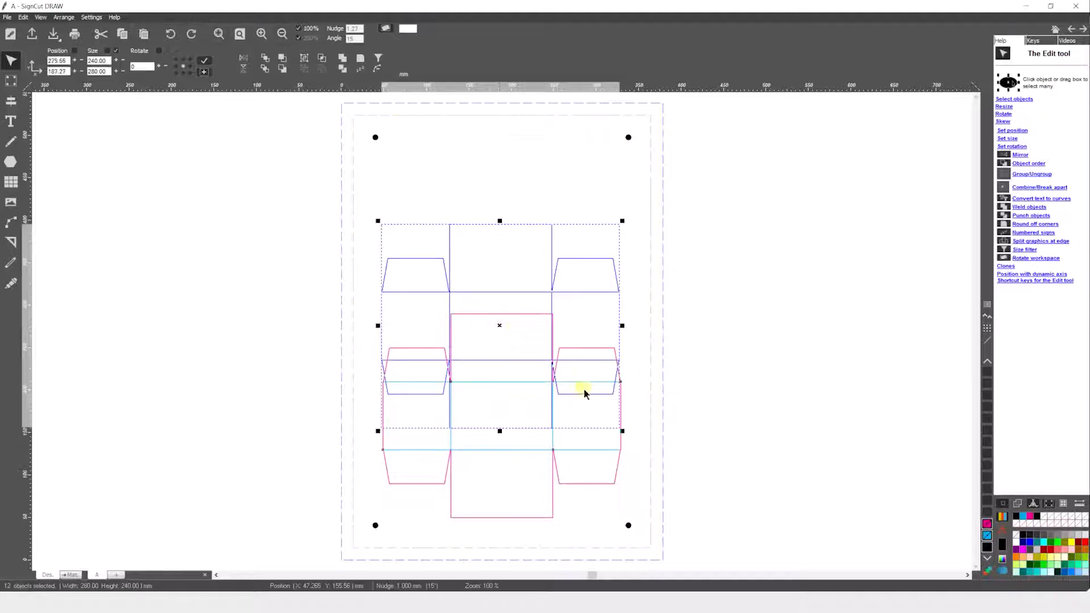
key("Right")
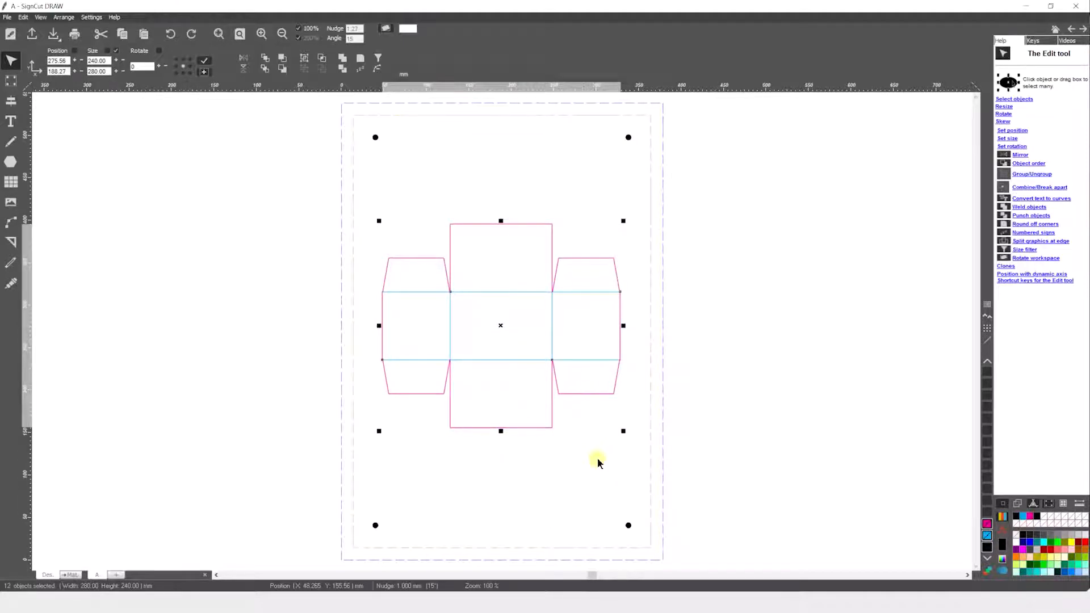
left_click(458, 461)
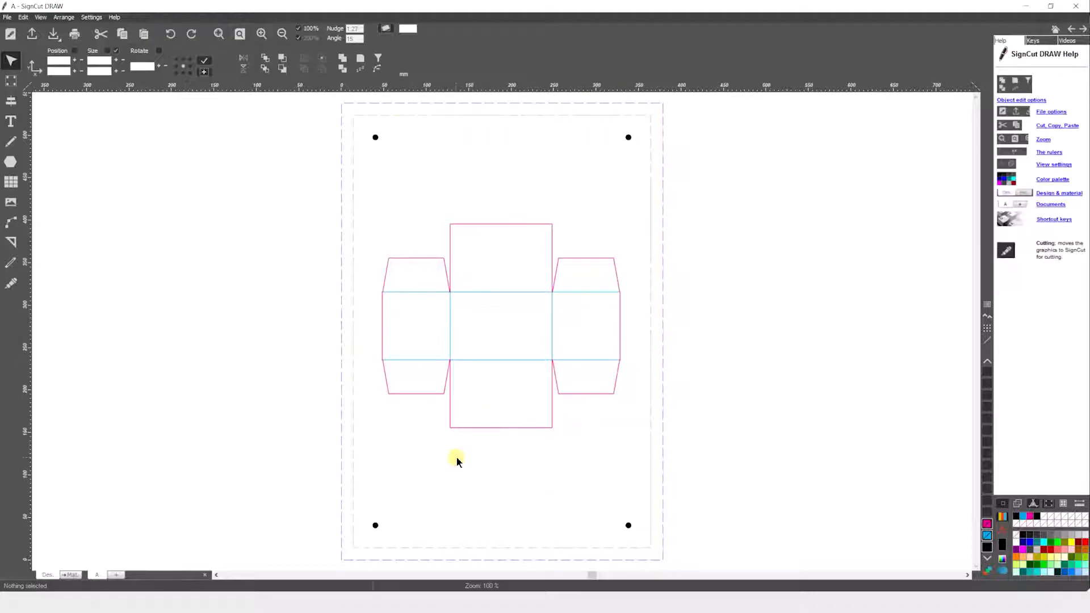
Insert the half-circle fan clipart from the Tiny design logo elements set and place it on the box's upper panel.
scroll(503, 334, "up", 1)
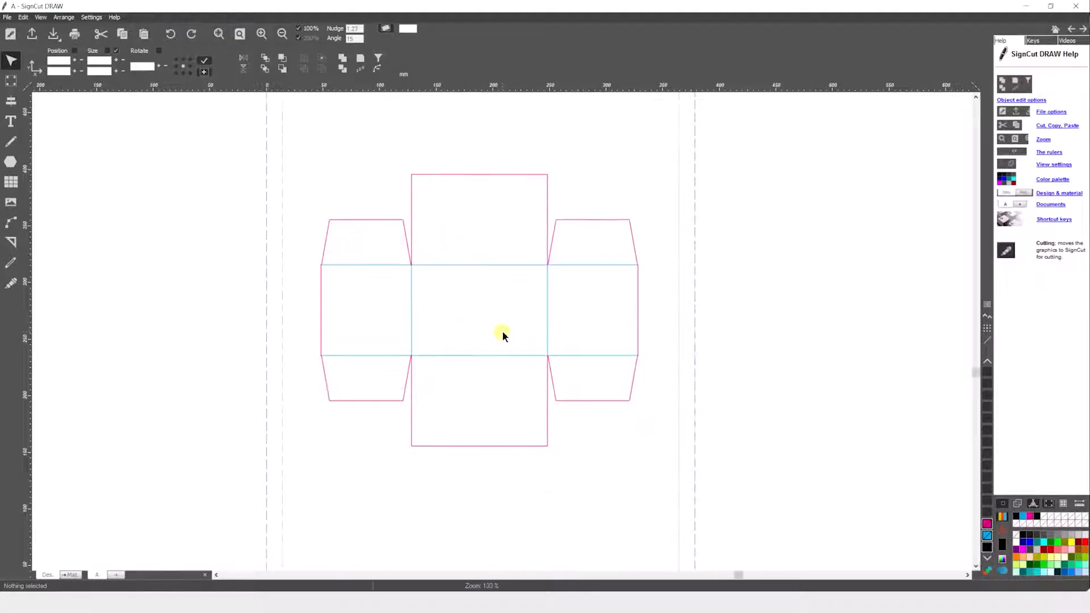
scroll(503, 335, "up", 1)
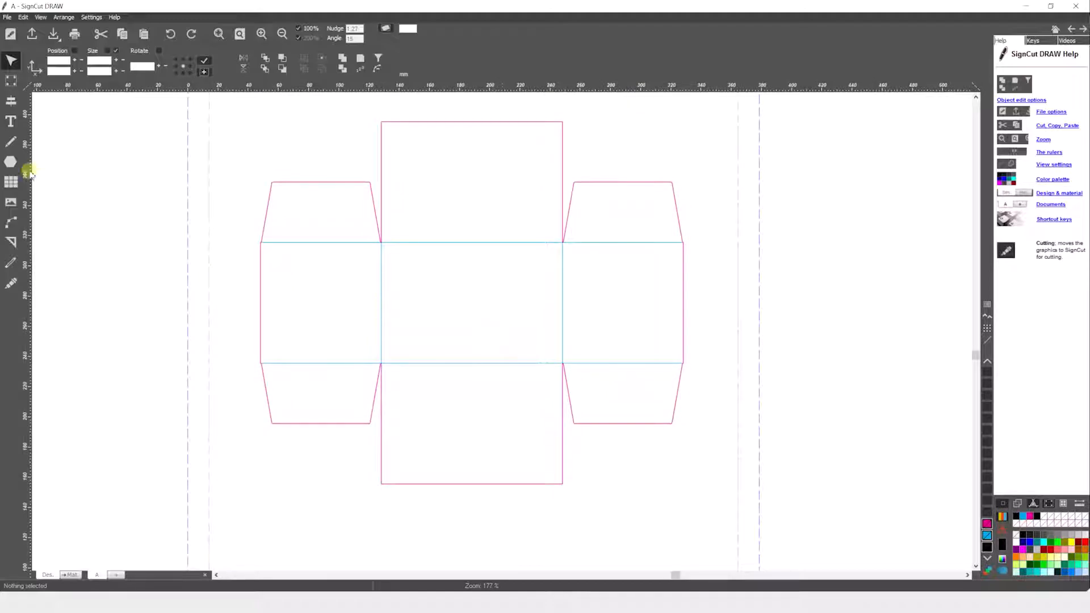
left_click(15, 183)
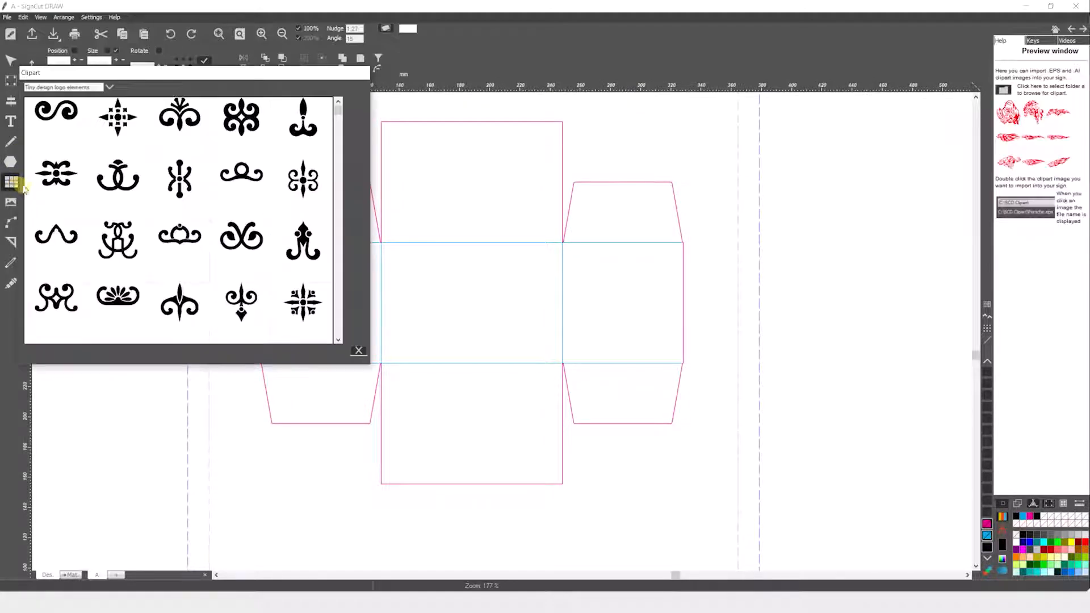
left_click_drag(340, 110, 342, 304)
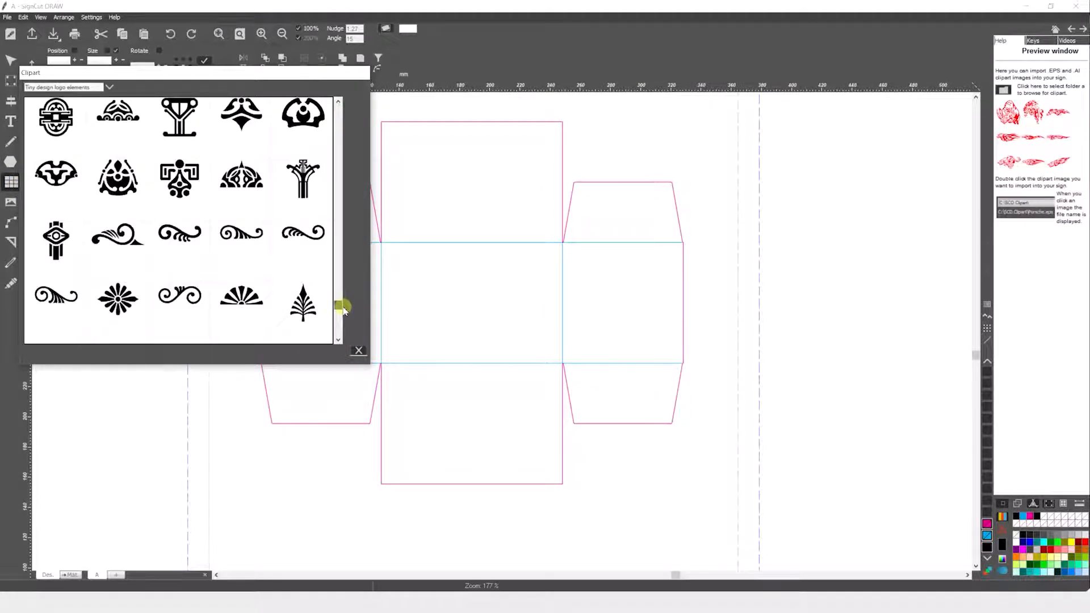
double_click(246, 305)
left_click(118, 72)
left_click_drag(472, 311, 476, 172)
Duplicate the fan ornament and position the copy upside down below the original, leaving a gap between them.
right_click(478, 171)
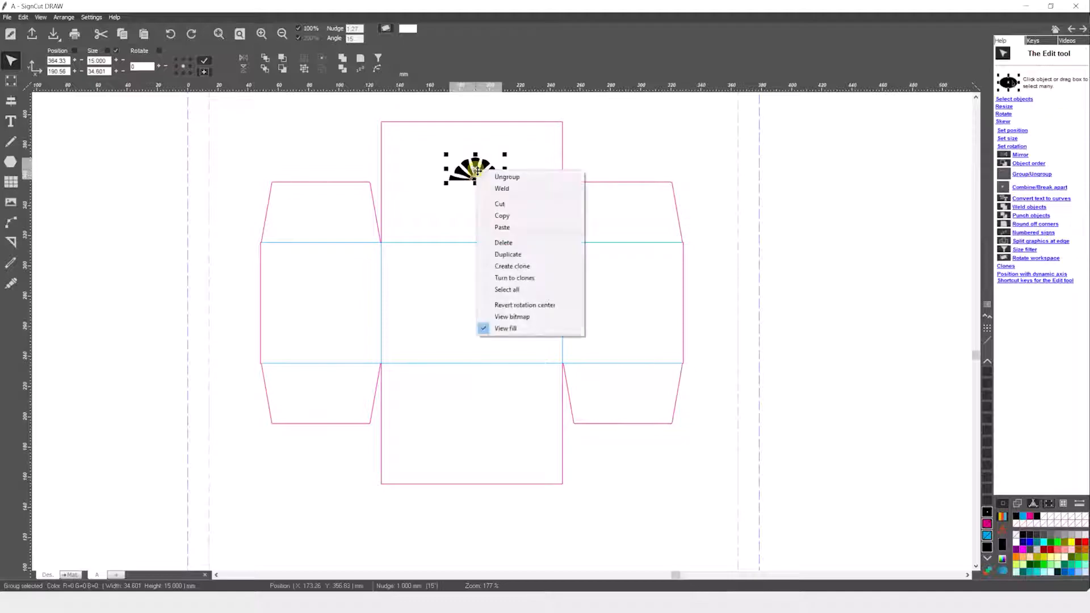
left_click(511, 254)
left_click_drag(668, 363, 449, 229)
left_click(477, 212)
left_click(533, 216)
double_click(474, 214)
left_click(527, 199)
Add the text "Plasters" with a 9 mm letter height between the two fan ornaments.
left_click(10, 121)
left_click(54, 59)
left_click(83, 71)
type("9")
left_click(453, 188)
type("Plasters")
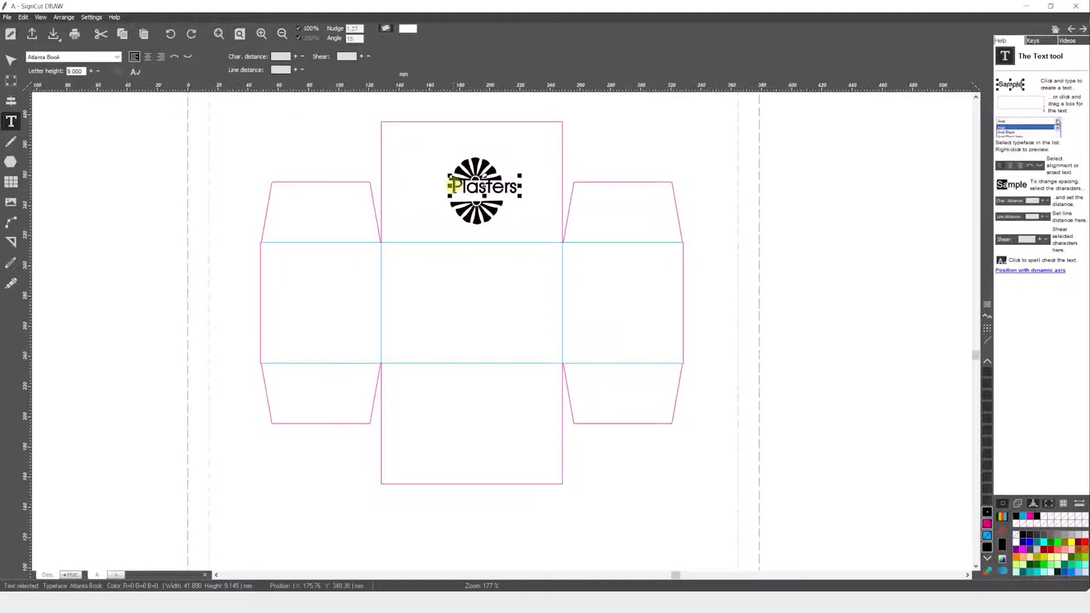
Increase the character distance of the "Plasters" text by three increments and center the text between the fans.
double_click(453, 187)
left_click(296, 56)
left_click(295, 56)
left_click(295, 57)
left_click(11, 60)
left_click_drag(488, 192, 477, 196)
left_click(536, 226)
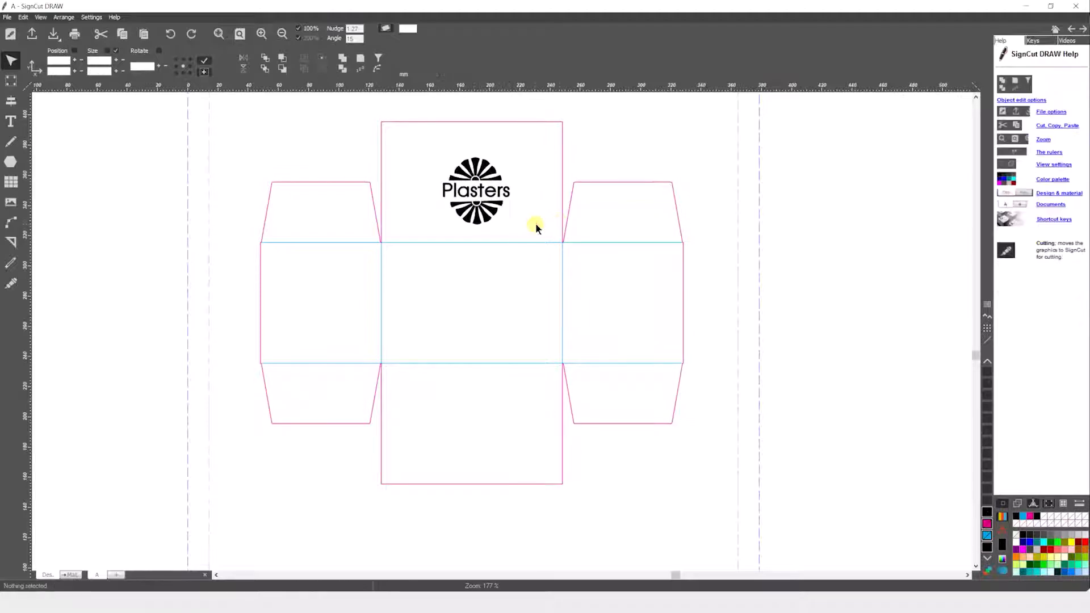
Nudge the complete Plasters logo 7 mm up and 1 mm left on the upper panel.
left_click_drag(429, 147, 522, 235)
key("Up")
key("Up")
key("Up")
key("Up")
key("Up")
key("Up")
key("Up")
key("Left")
left_click(525, 208)
left_click(479, 206)
left_click(533, 221)
Duplicate the complete Plasters logo and place the copy upside down in the middle of the box's lower panel.
left_click_drag(429, 137, 523, 225)
right_click(474, 182)
left_click(502, 281)
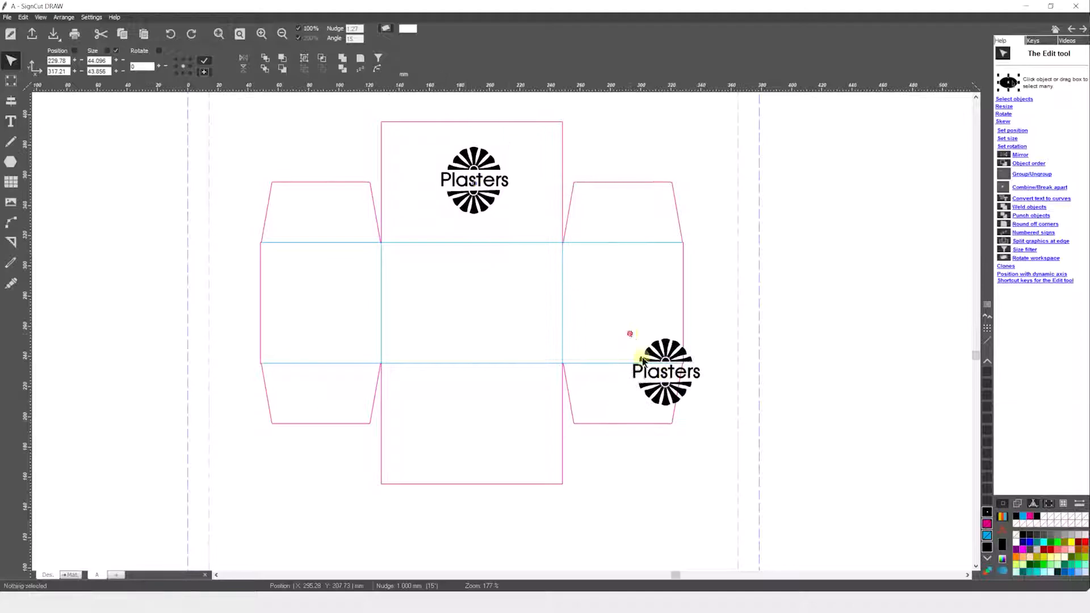
left_click_drag(666, 370, 477, 427)
right_click(475, 427)
left_click(506, 458)
left_click_drag(441, 390, 543, 444)
left_click(543, 441)
Select the entire design and print only the selected objects on A3 portrait with bitmap, registration marks and dimensions included.
scroll(543, 441, "down", 2)
key("ctrl+a")
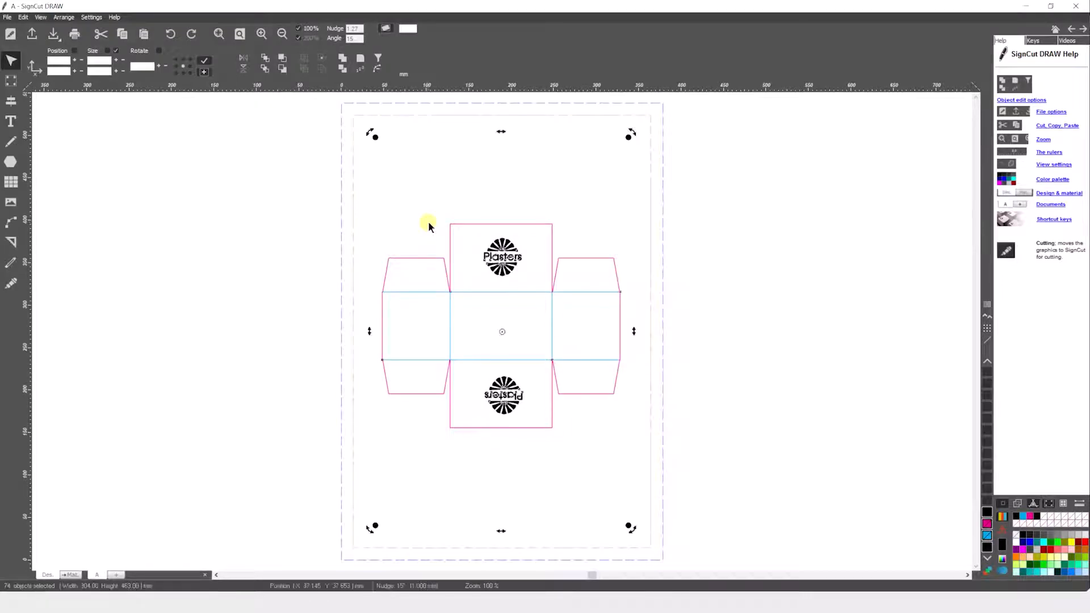
left_click(12, 20)
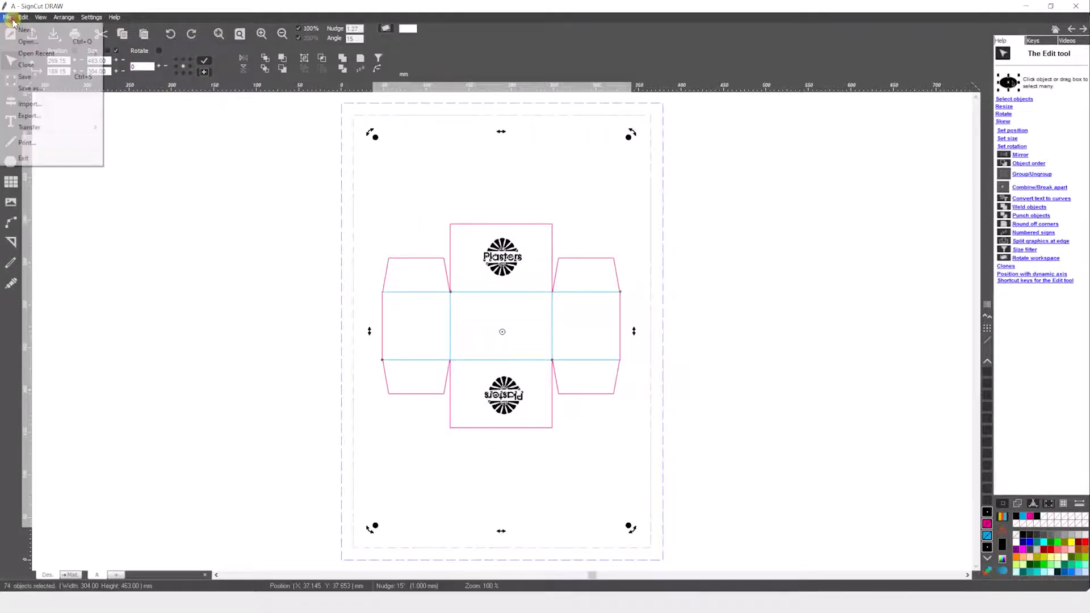
left_click(48, 143)
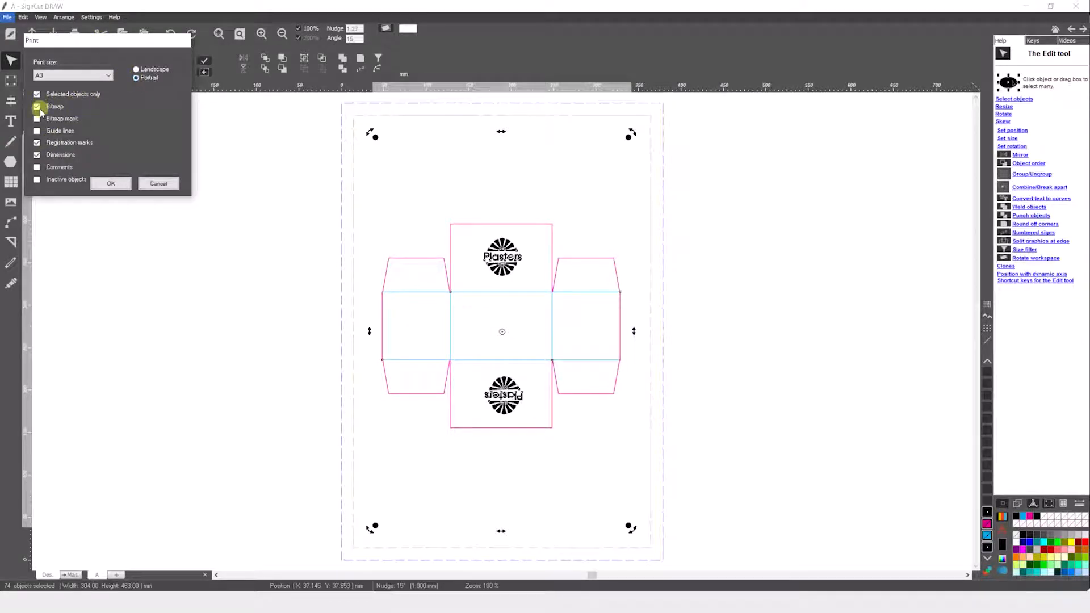
left_click(120, 184)
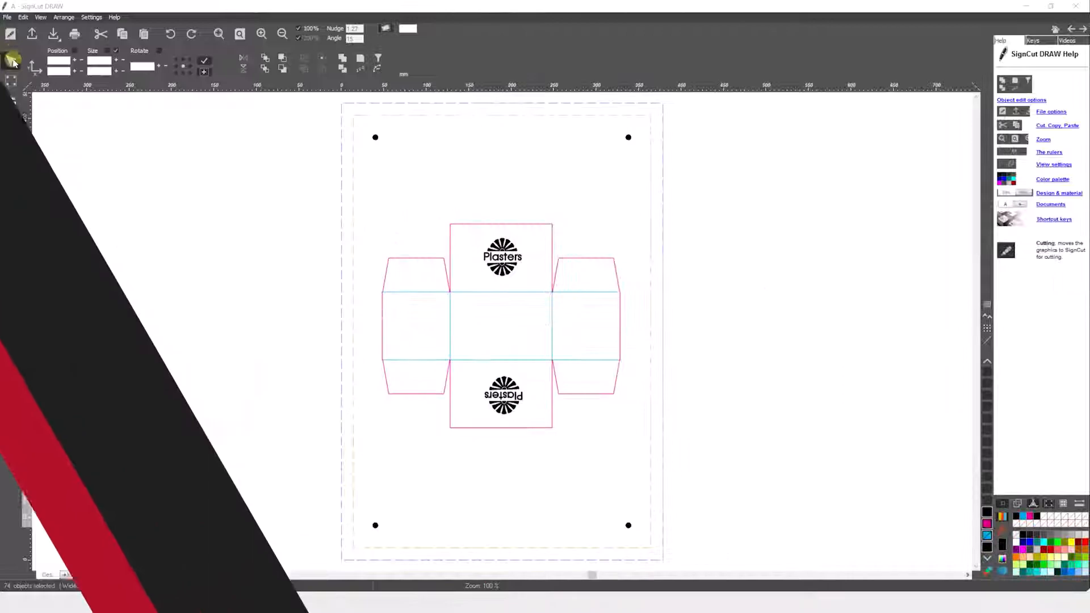
Export the design to the Downloads folder as an Adobe Illustrator file named "Plaster Print File".
left_click(7, 17)
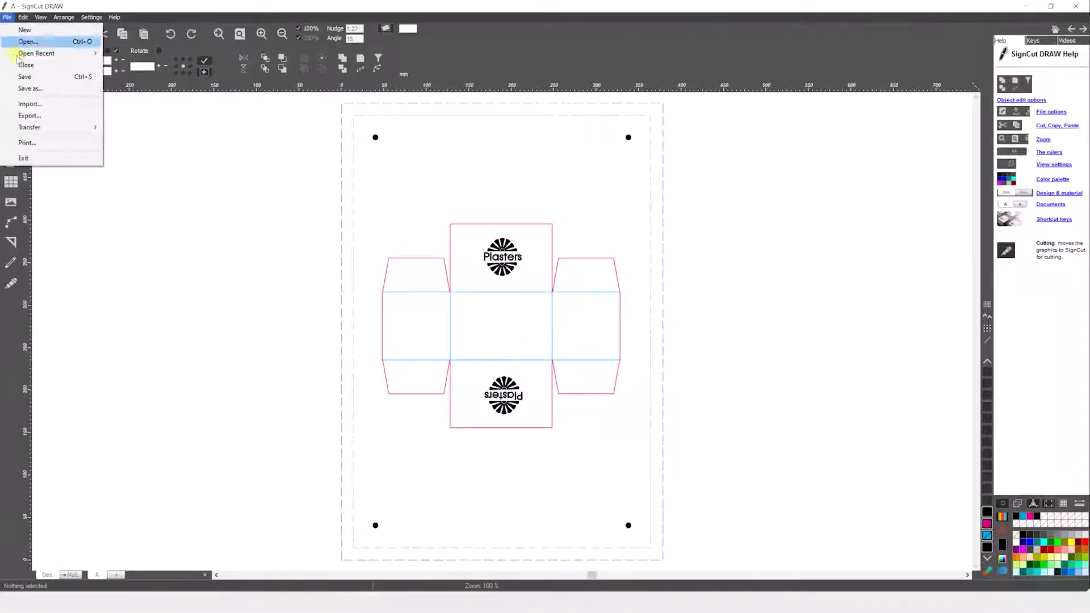
left_click(29, 116)
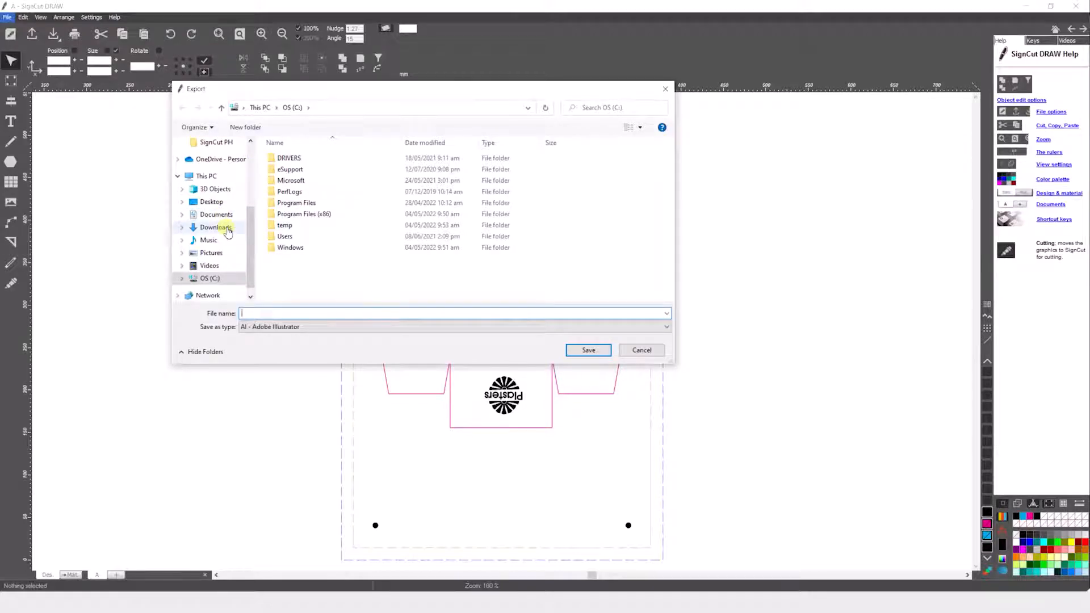
left_click(228, 229)
left_click(281, 314)
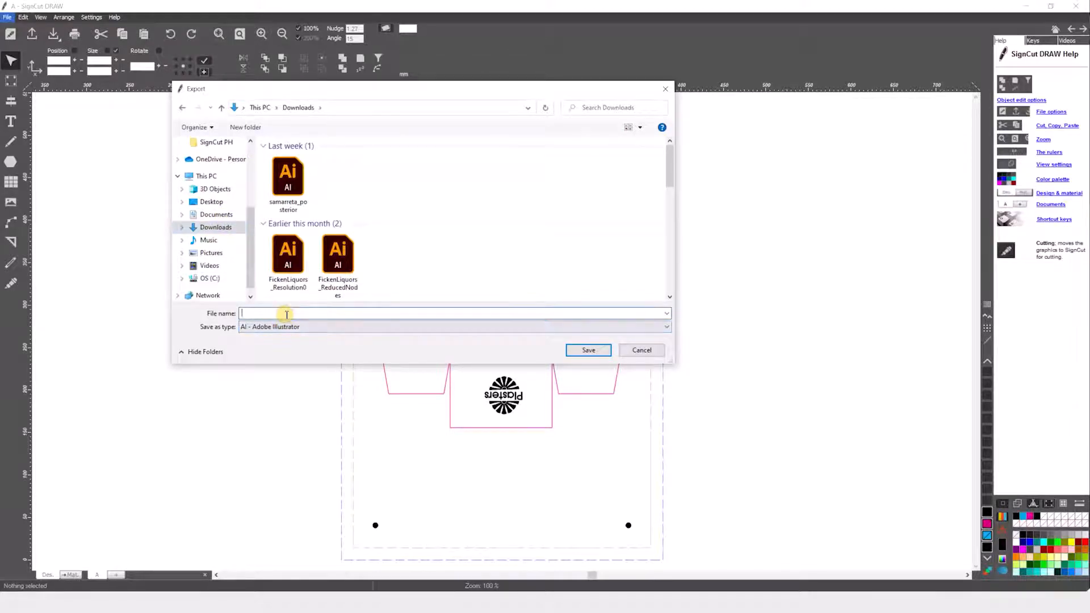
type("Plaster Print File")
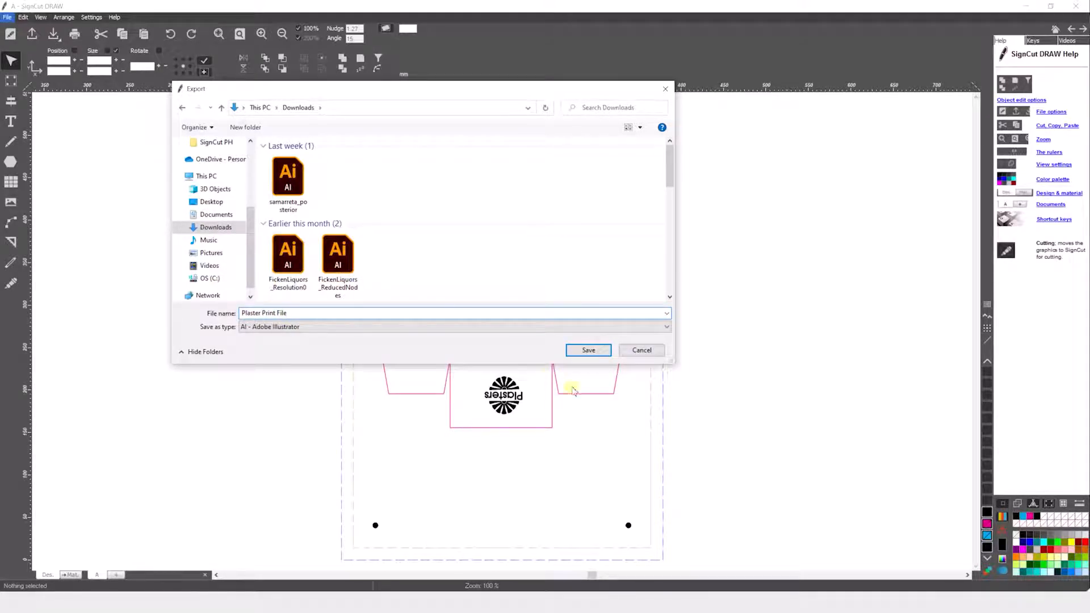
left_click(603, 353)
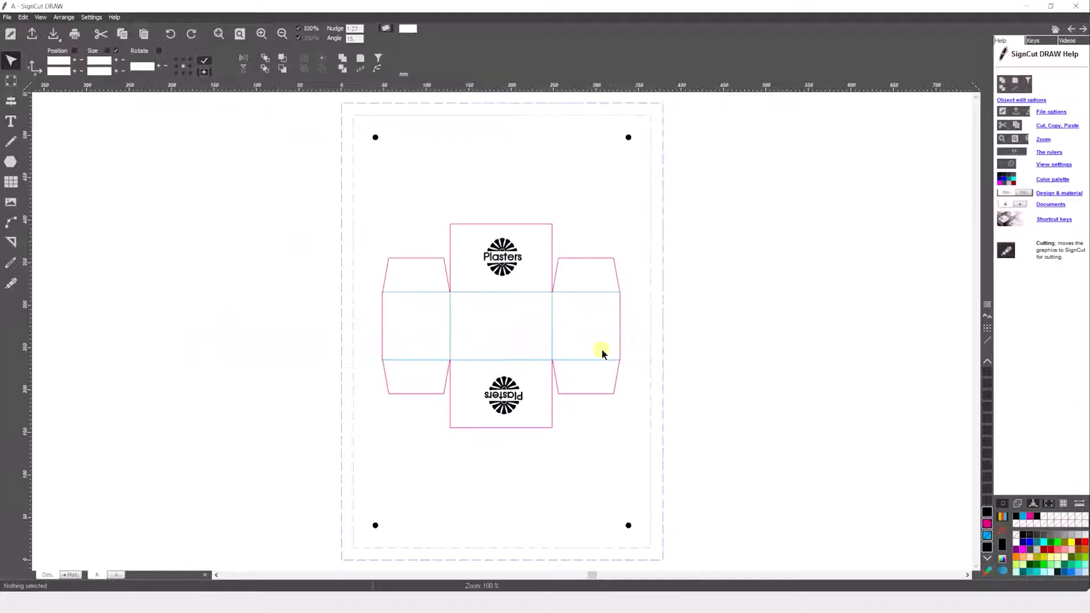
Delete both Plasters logos from the upper and lower panels, keeping only the box outline, fold lines and registration marks.
left_click_drag(480, 237, 526, 280)
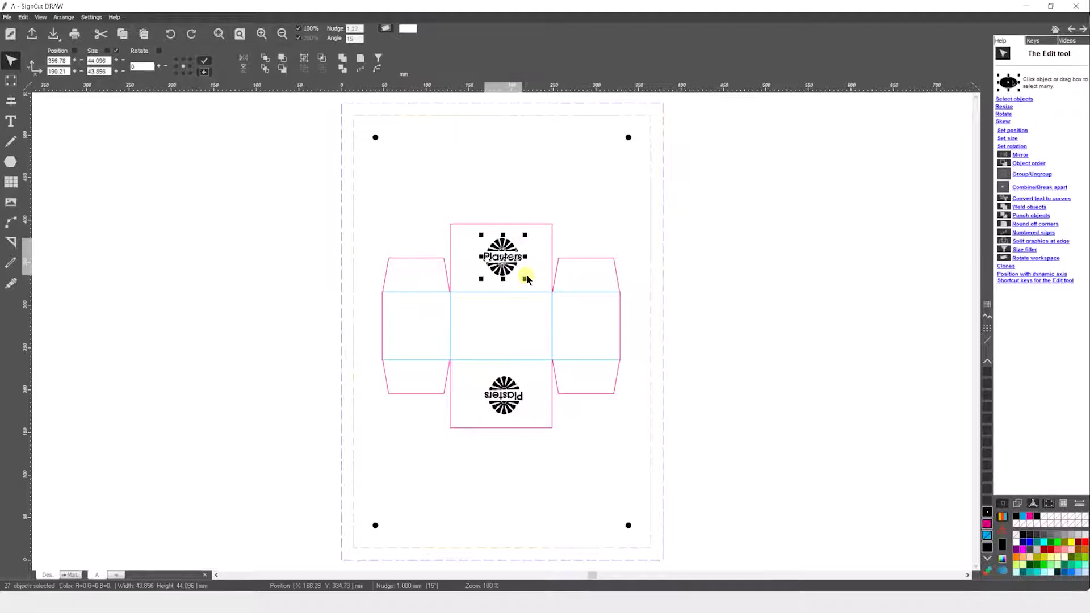
key("Delete")
left_click_drag(478, 373, 543, 423)
key("Delete")
Export the logo-free design to the Downloads folder as an Adobe Illustrator file named "Plaster Cut File".
left_click(8, 17)
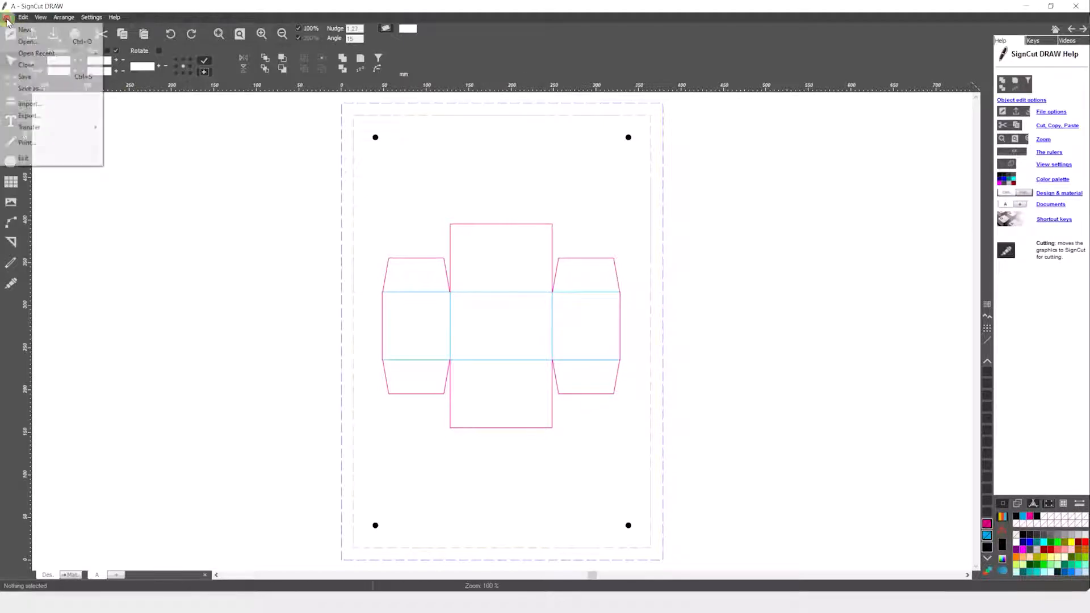
left_click(35, 115)
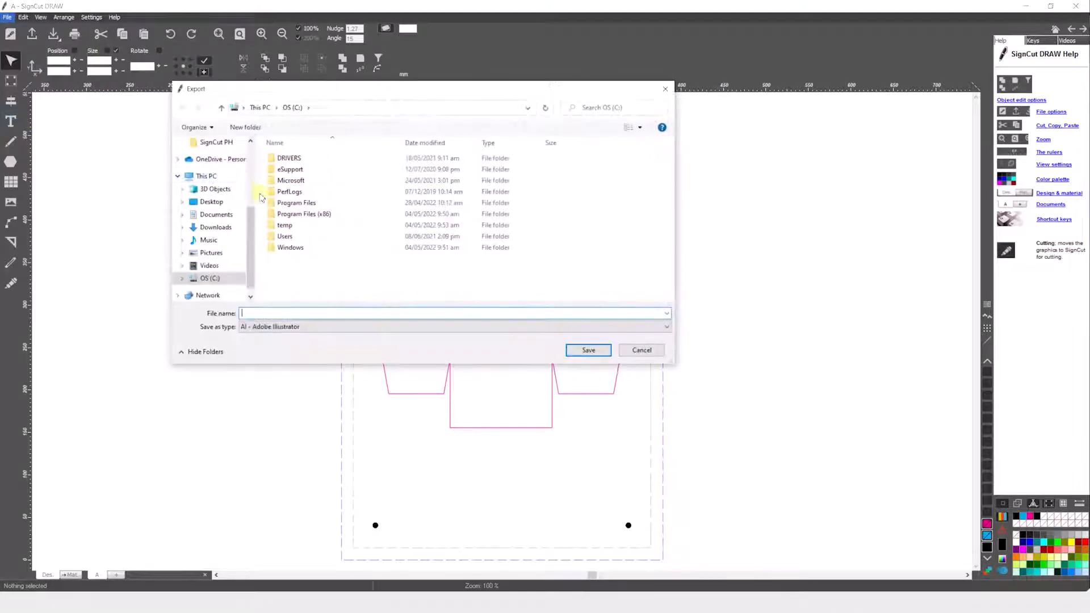
left_click(216, 228)
left_click(298, 311)
type("Plaster Cut File")
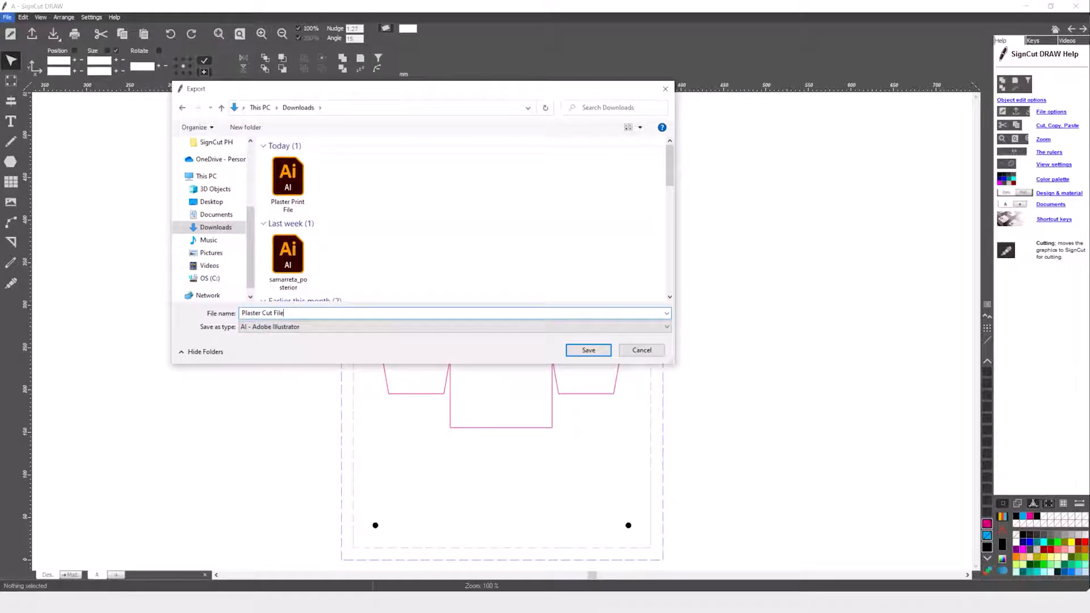
left_click(580, 351)
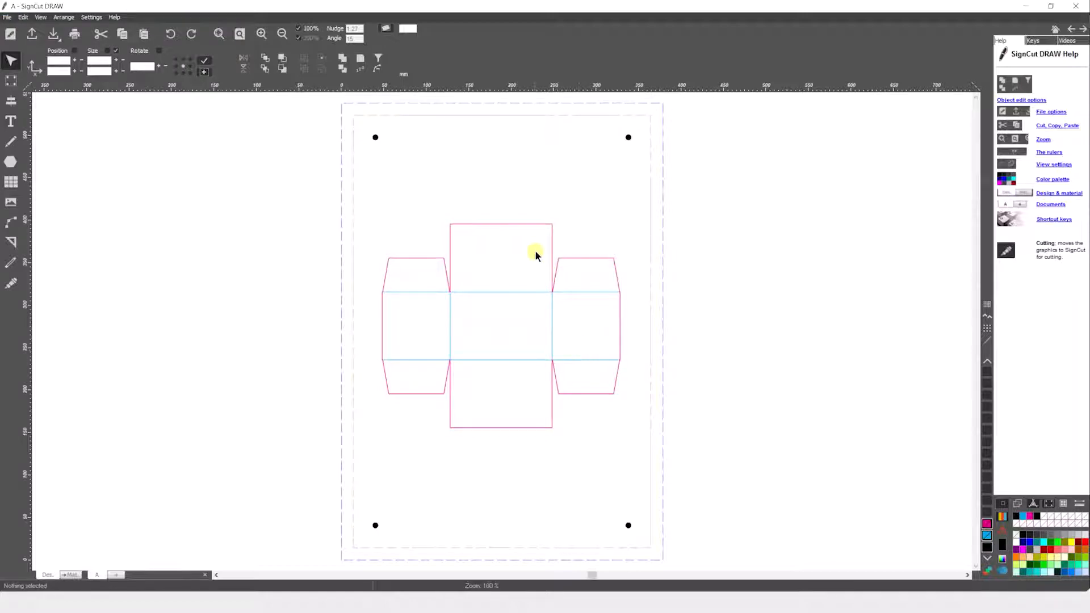
Select the whole box design, transfer it to SignCut Pro 2 and cut it out on the Vulcan FC-500VC cutter.
key("ctrl+a")
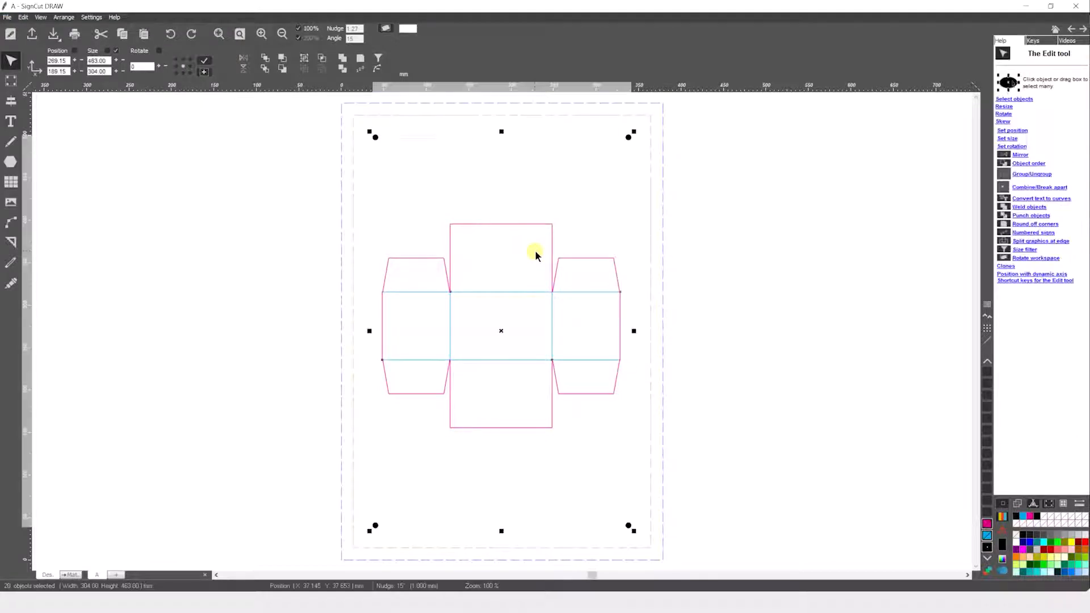
left_click(8, 294)
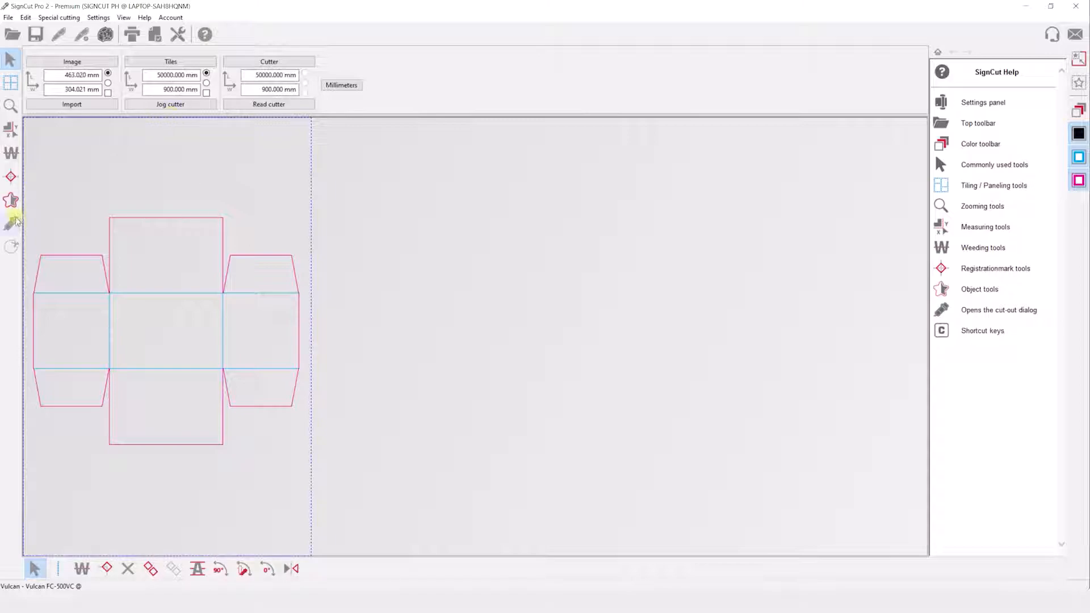
left_click(15, 247)
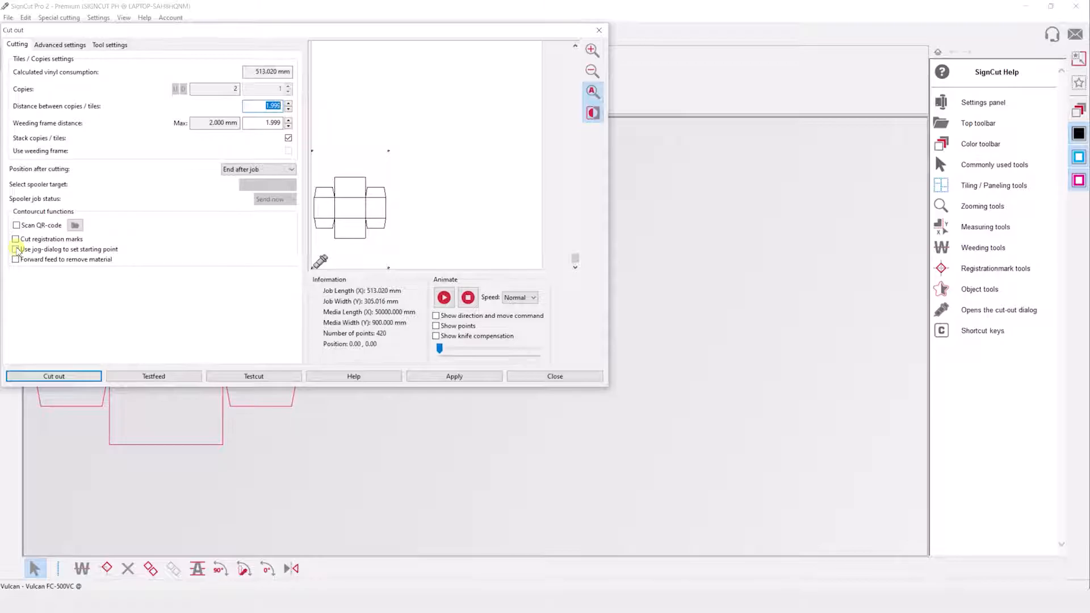
left_click(78, 377)
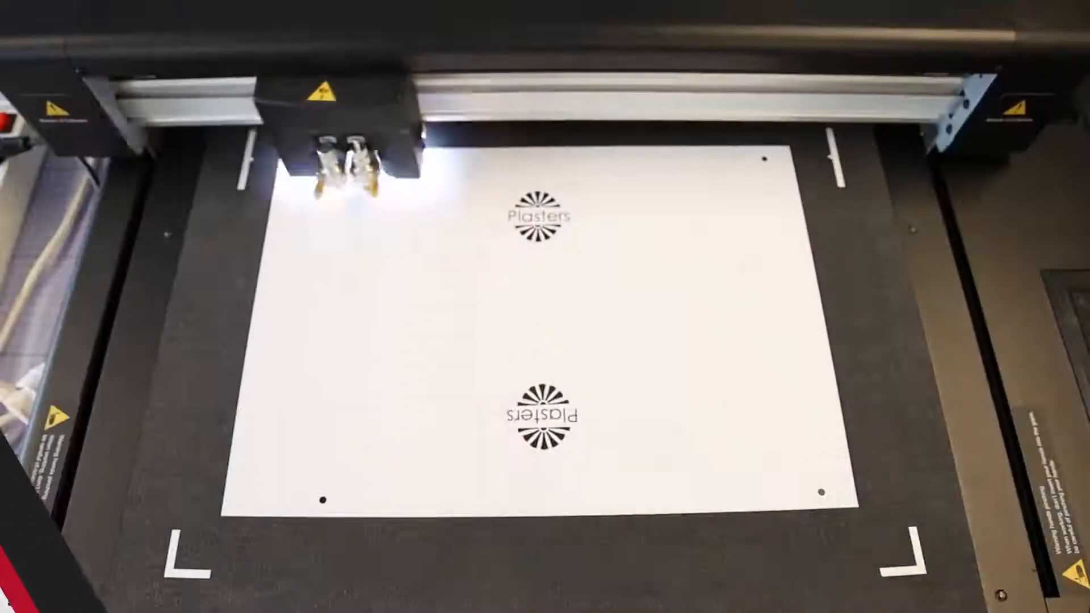